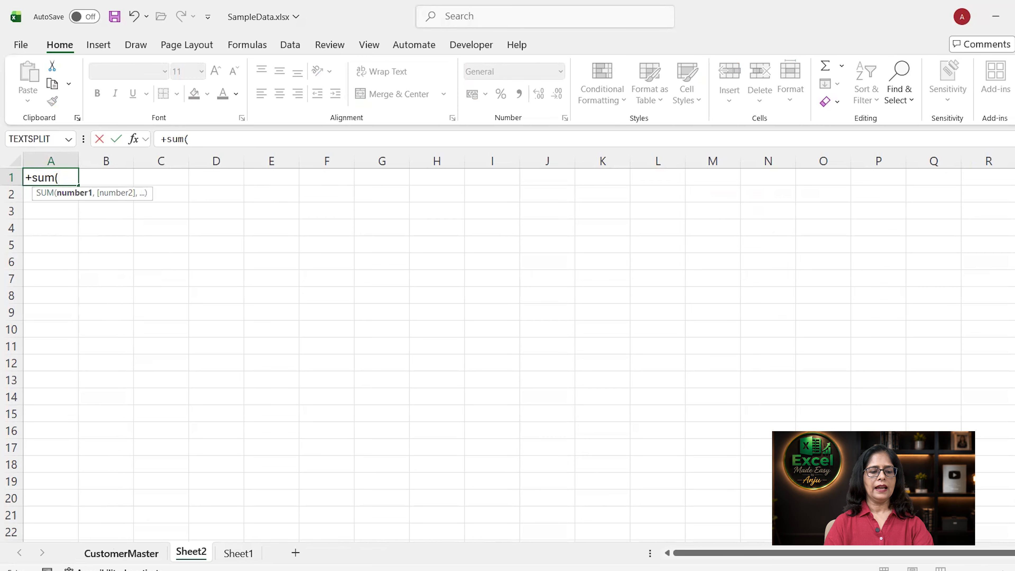
Complete Sheet2's A1 formula as =+SUM(CustomerMaster!E2:E12), totalling 1103000.
left_click(117, 552)
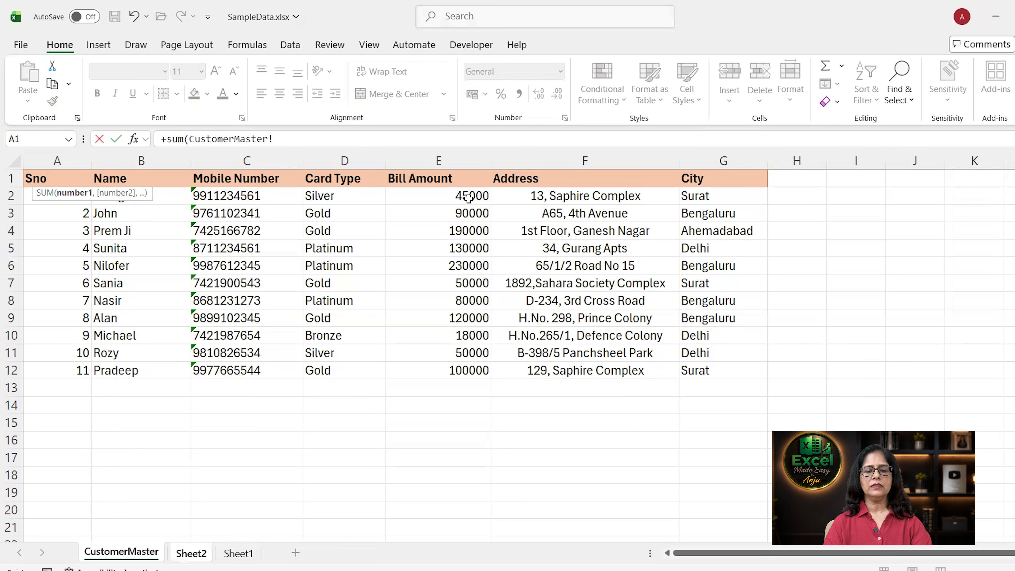
left_click_drag(470, 200, 472, 369)
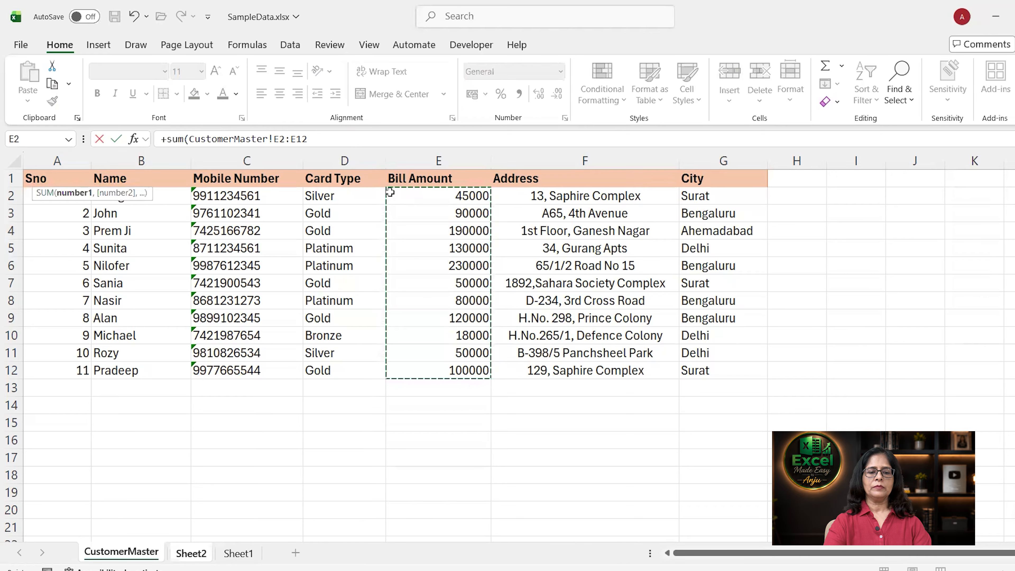
key("Return")
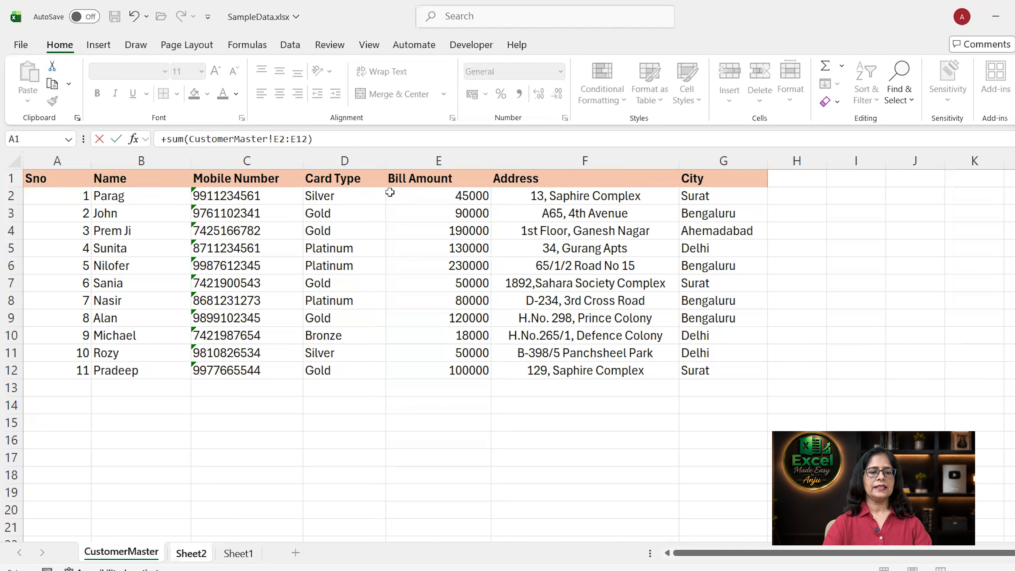
key("Return")
key("Up")
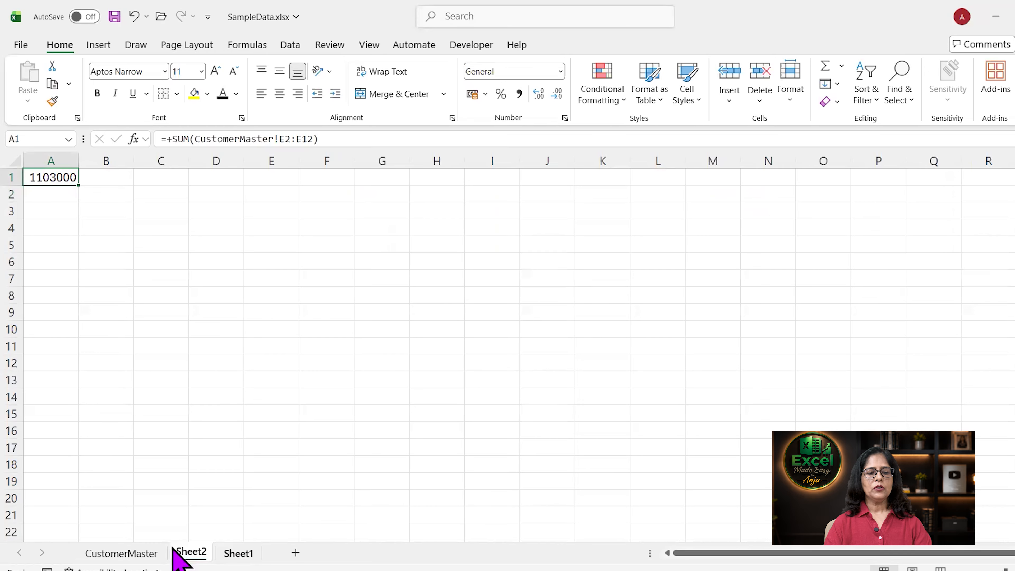
Select the E7 Bill Amount on CustomerMaster and check Sheet2's current total.
left_click(124, 554)
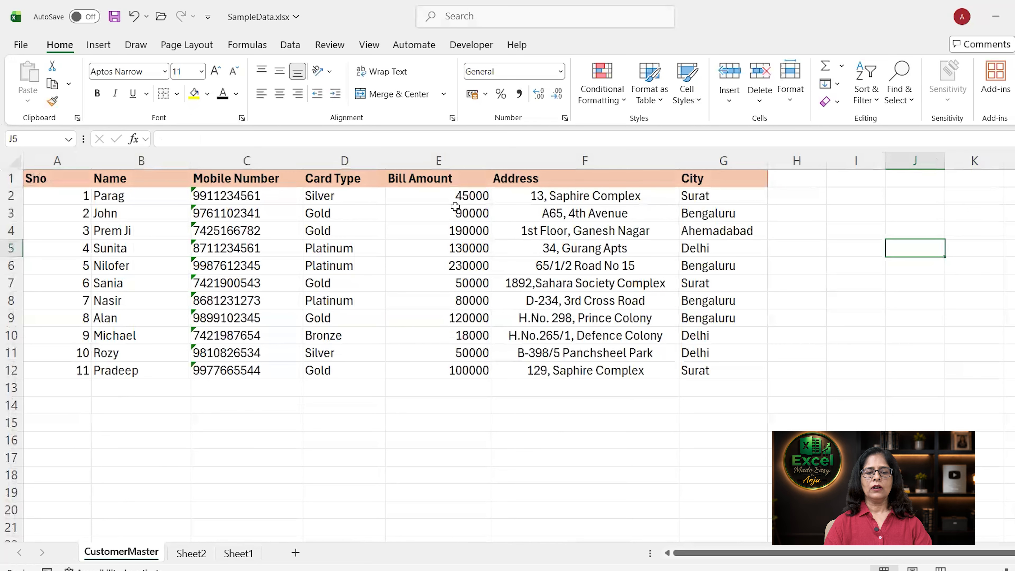
left_click(451, 283)
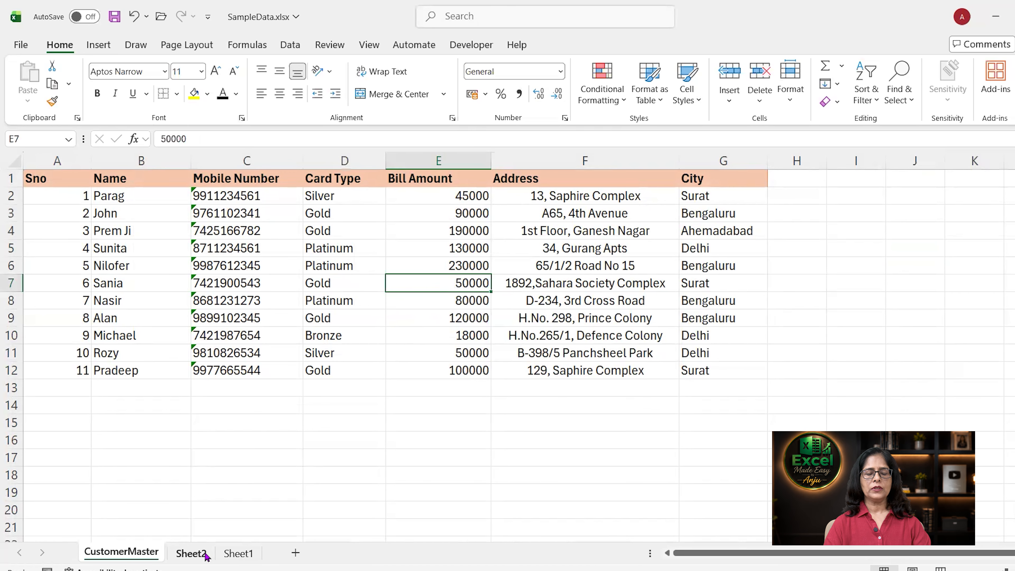
left_click(191, 554)
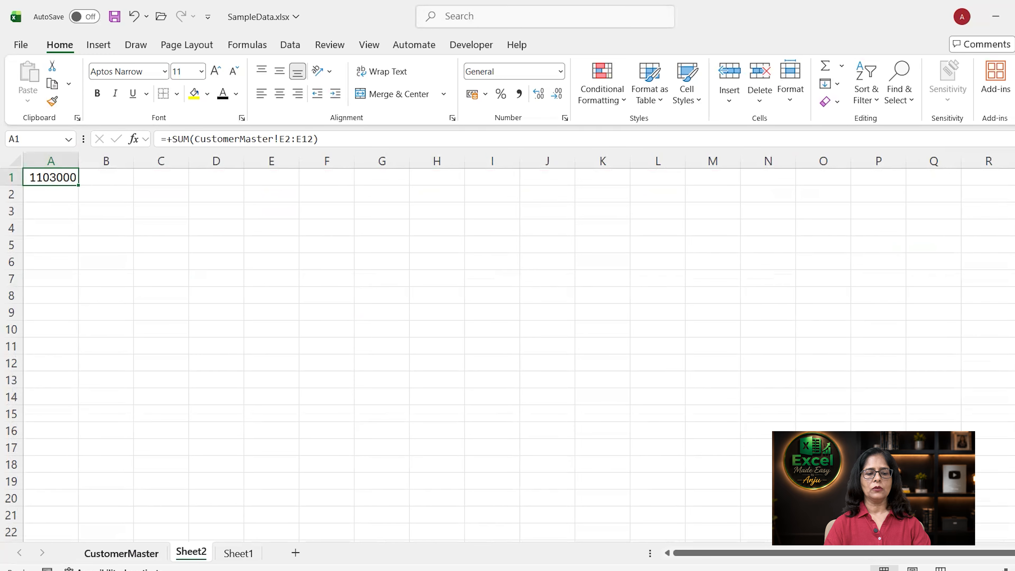
left_click(121, 553)
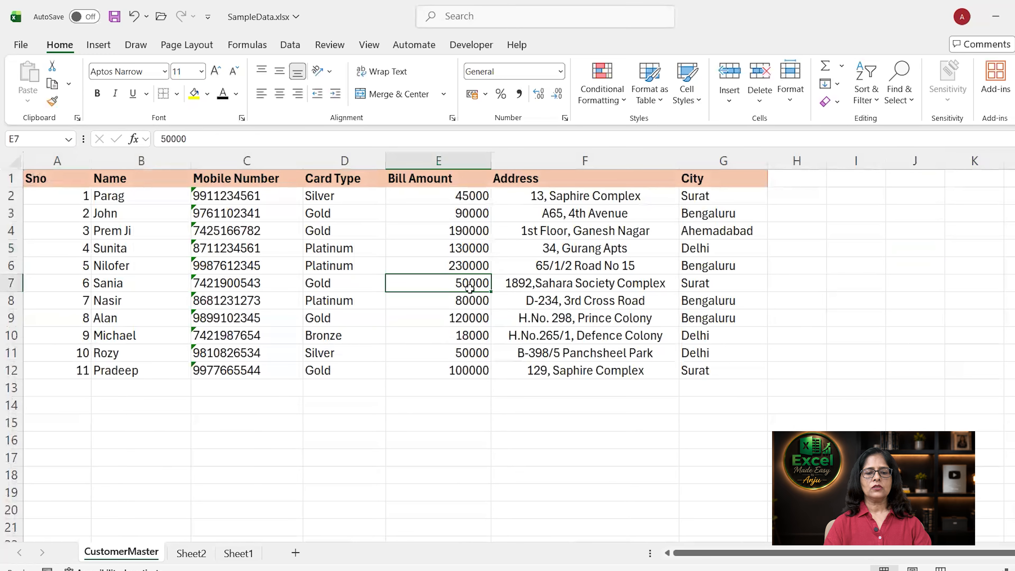
Change E7 to 60000 and confirm Sheet2's total becomes 1113000.
type("60000")
key("Return")
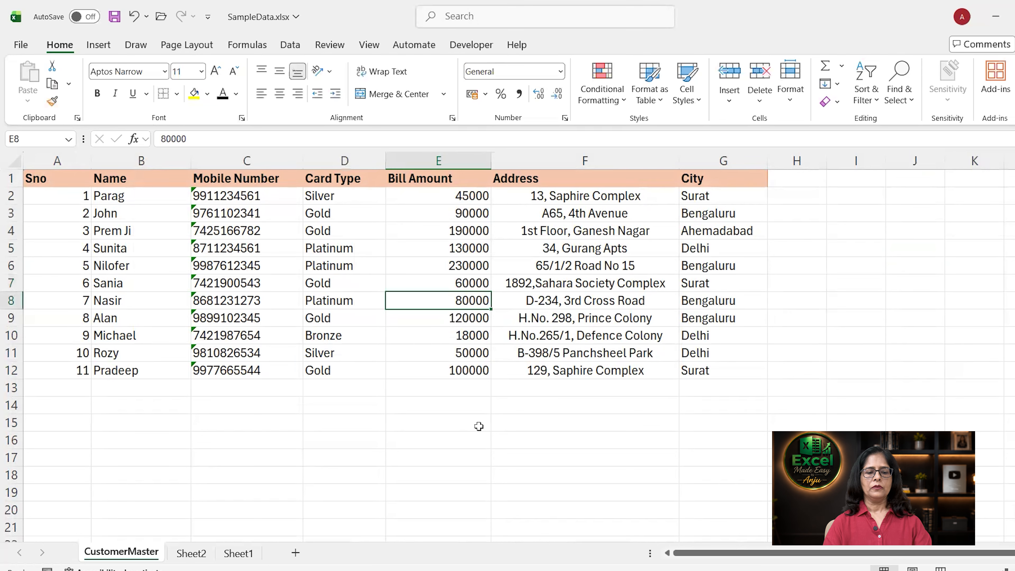
left_click(197, 557)
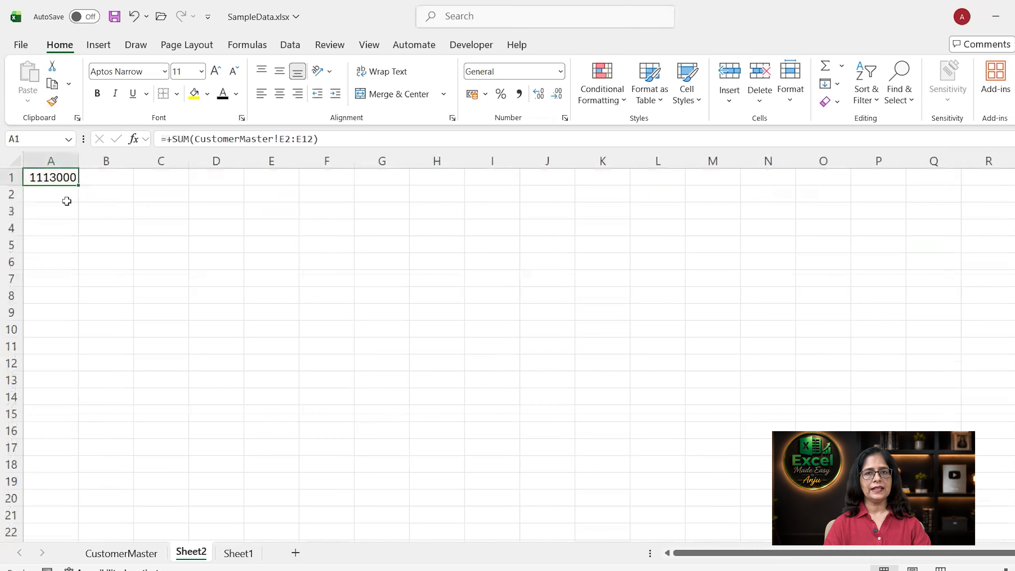
left_click(149, 555)
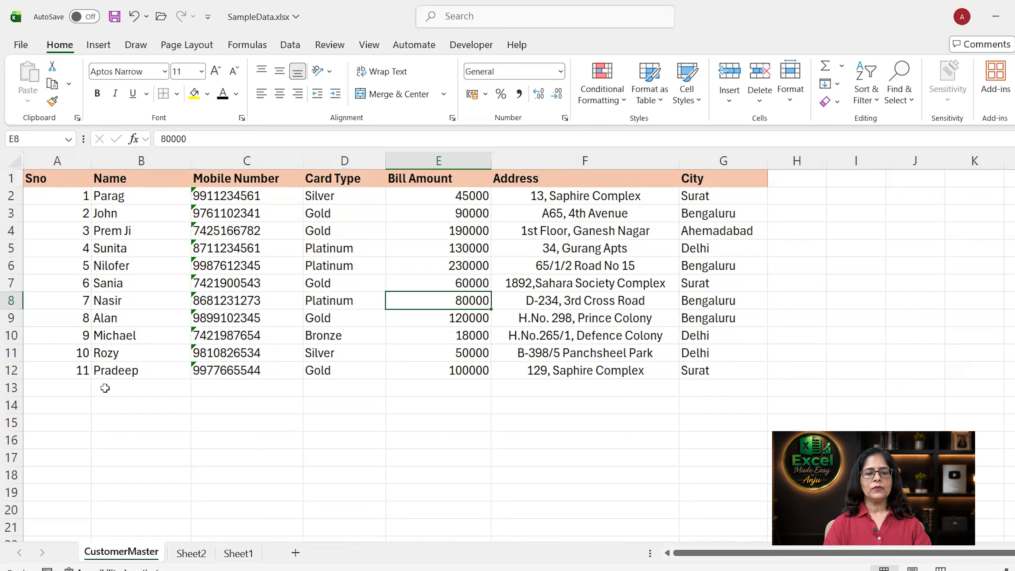
Enter Sno 12 and the new customer's name and mobile number in row 13.
left_click(76, 384)
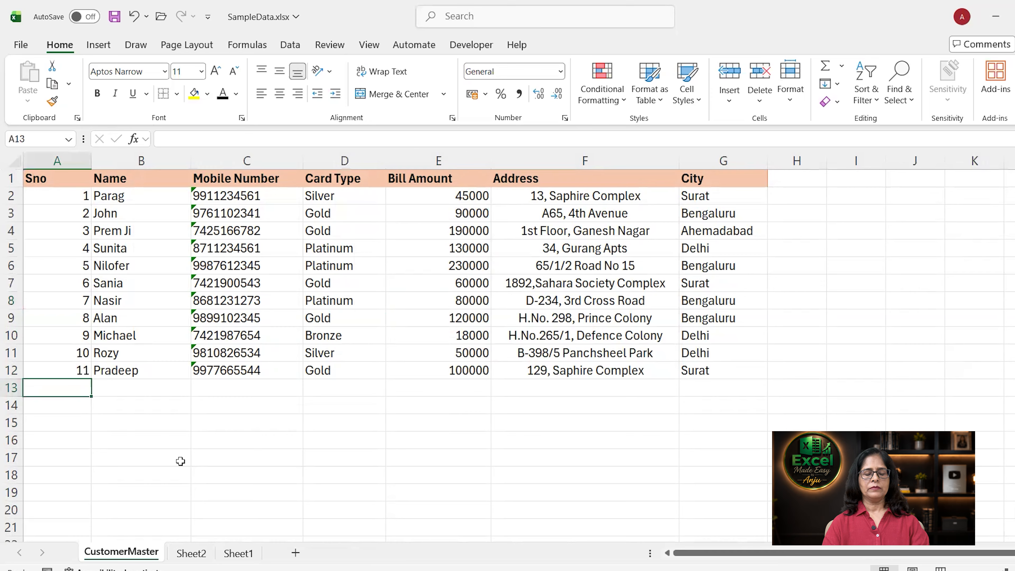
key("Tab")
key("Tab")
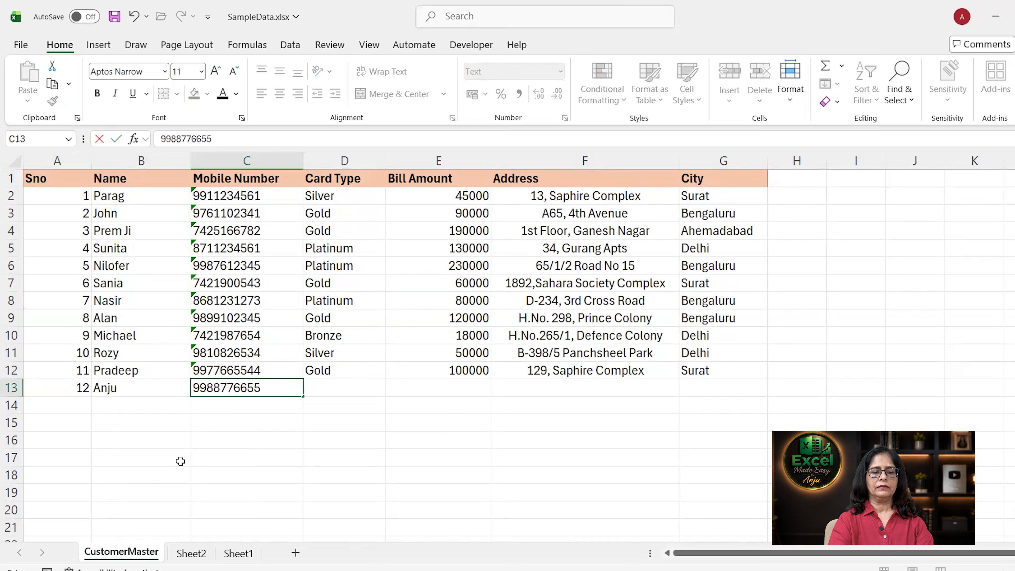
key("Tab")
Finish row 13 with a Gold card and 50000 bill, then check Sheet2 still shows 1113000.
type("Gold")
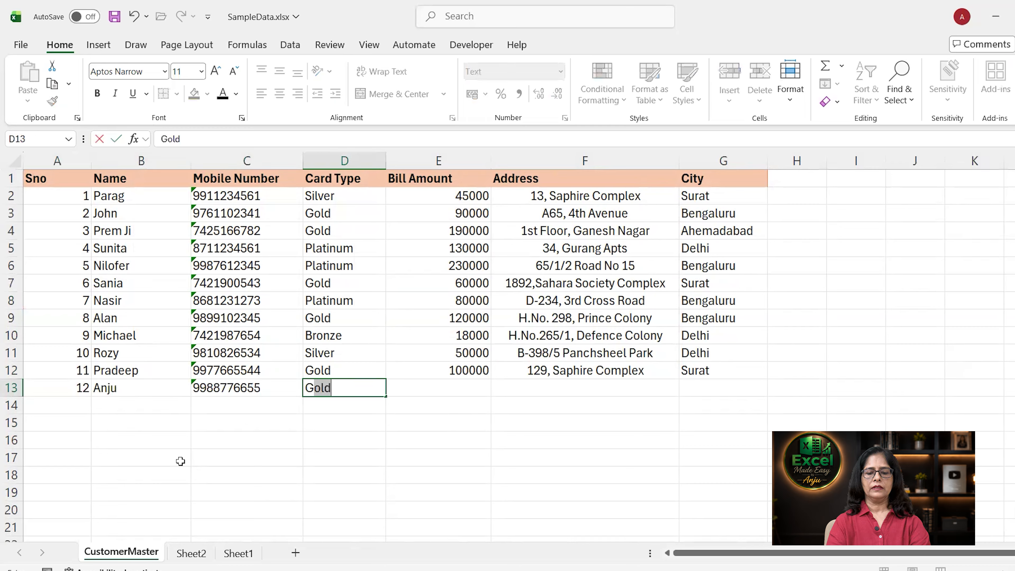
key("Tab")
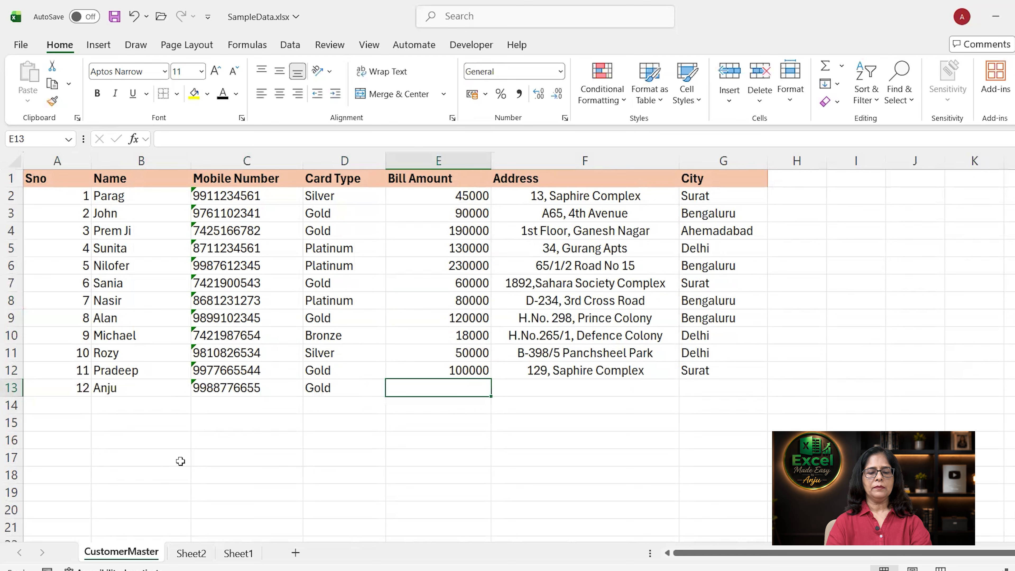
type("500000")
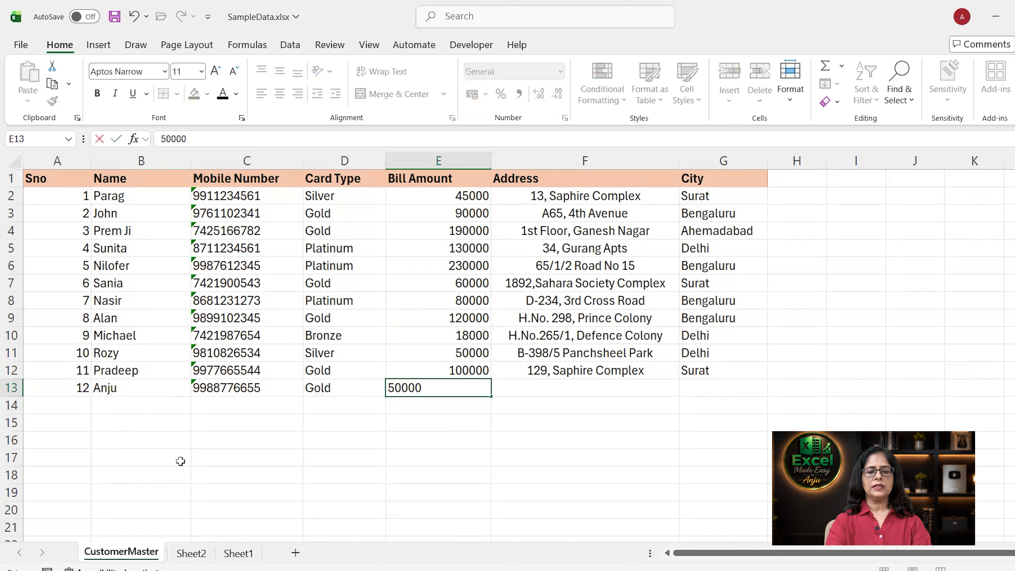
key("BackSpace")
key("Return")
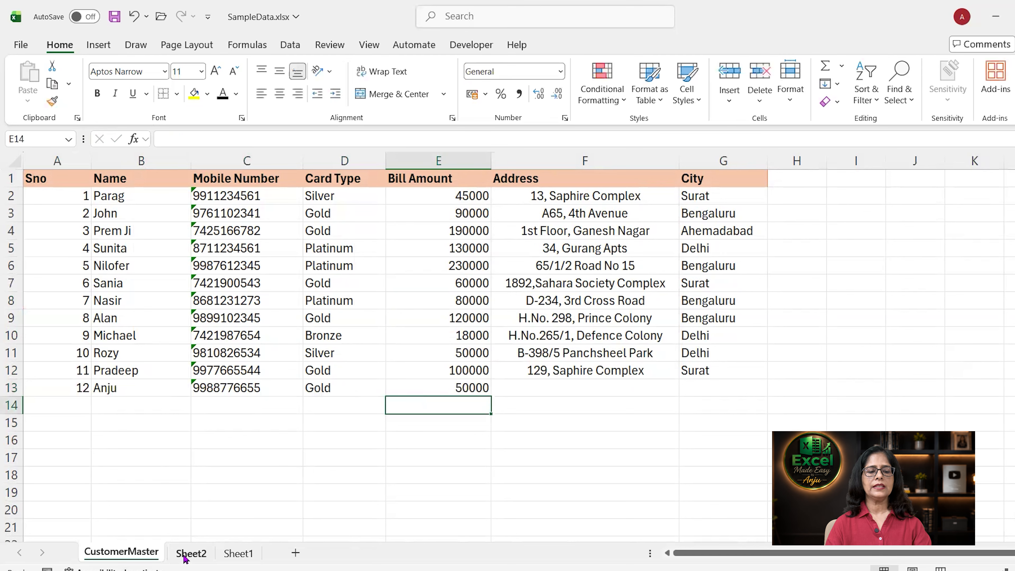
left_click(188, 553)
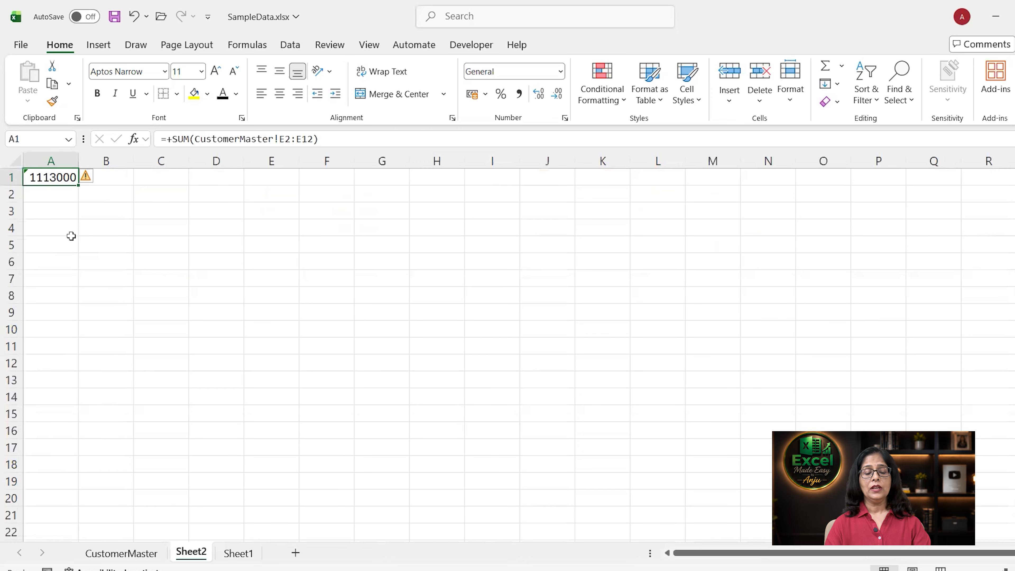
Return to the CustomerMaster sheet now listing twelve customers.
left_click(145, 556)
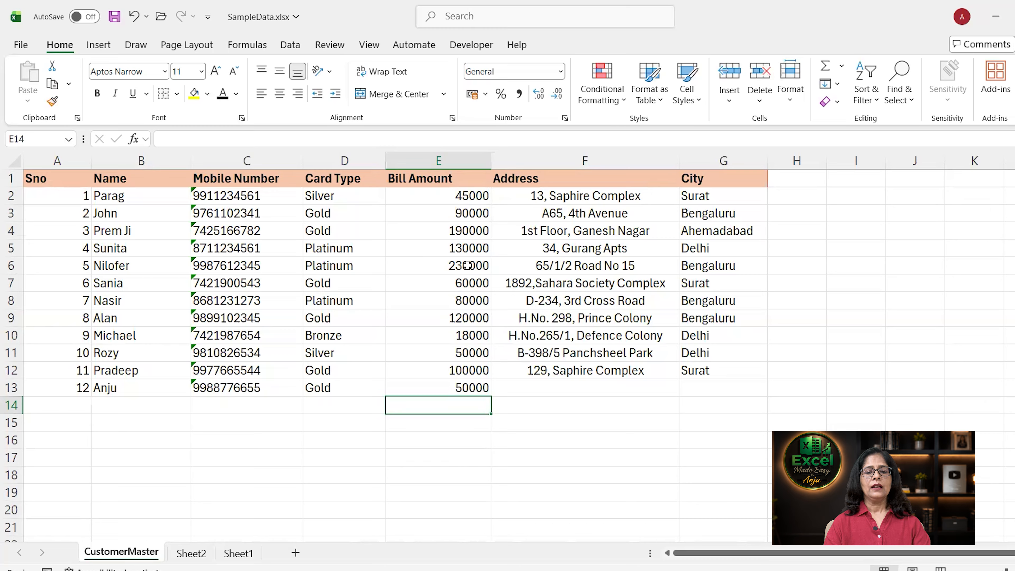
Clear the new customer's entries in A13:E13.
left_click(62, 384)
left_click_drag(62, 384, 449, 391)
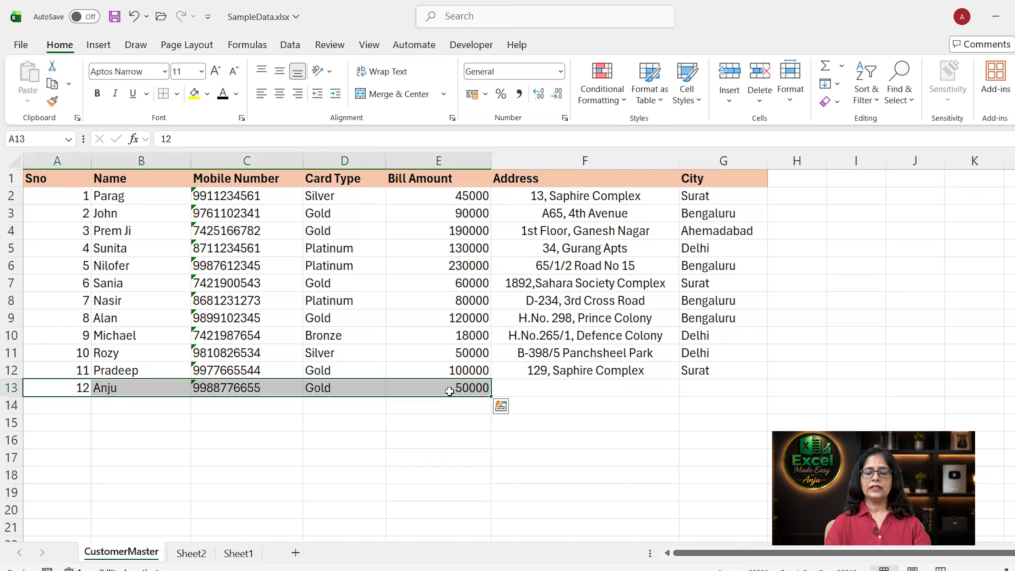
key("Delete")
Select the whole customer data range from A1 to G12.
left_click(446, 336)
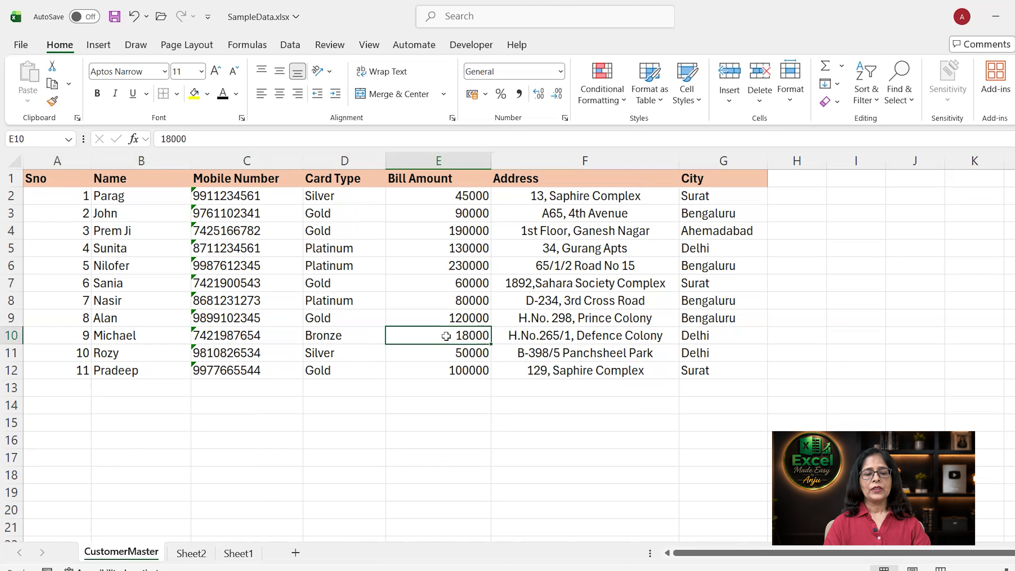
left_click_drag(446, 336, 195, 214)
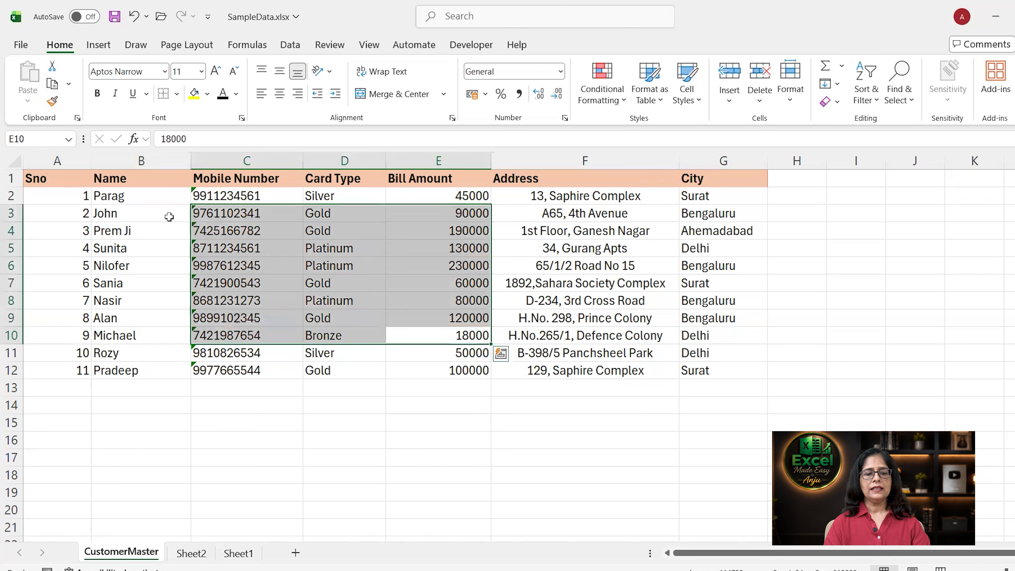
left_click(169, 217)
left_click_drag(56, 178, 712, 367)
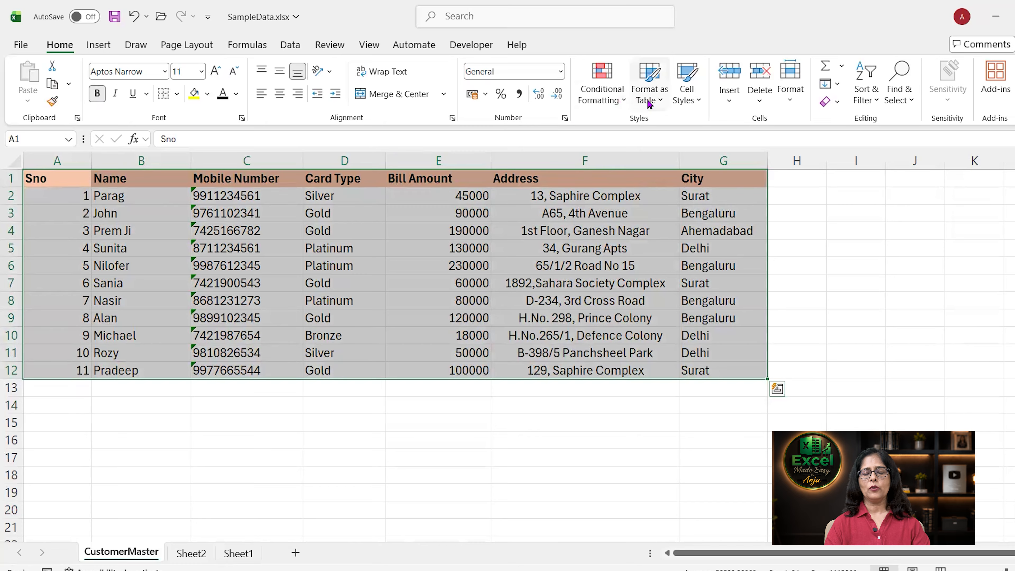
left_click(661, 108)
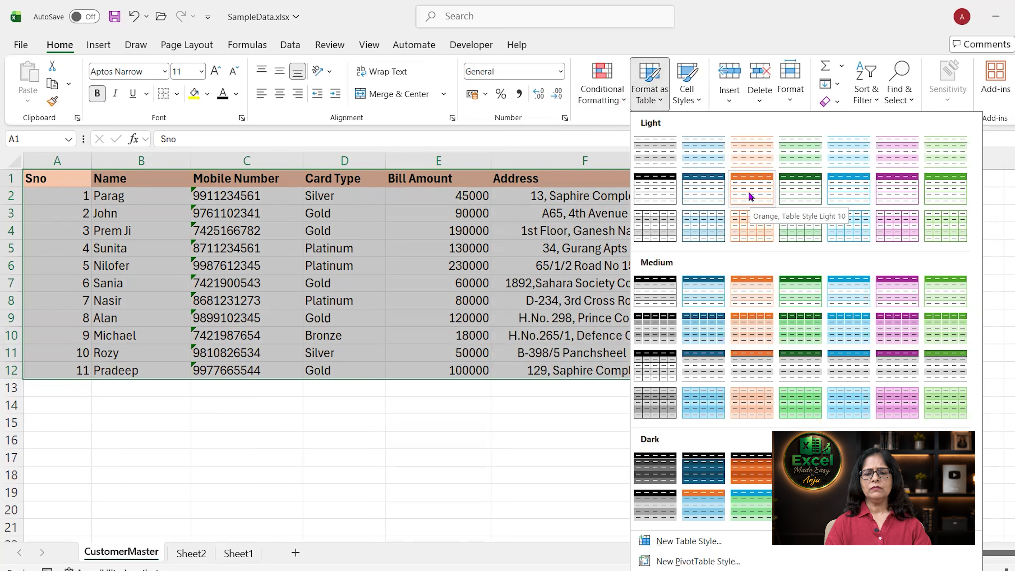
left_click(749, 193)
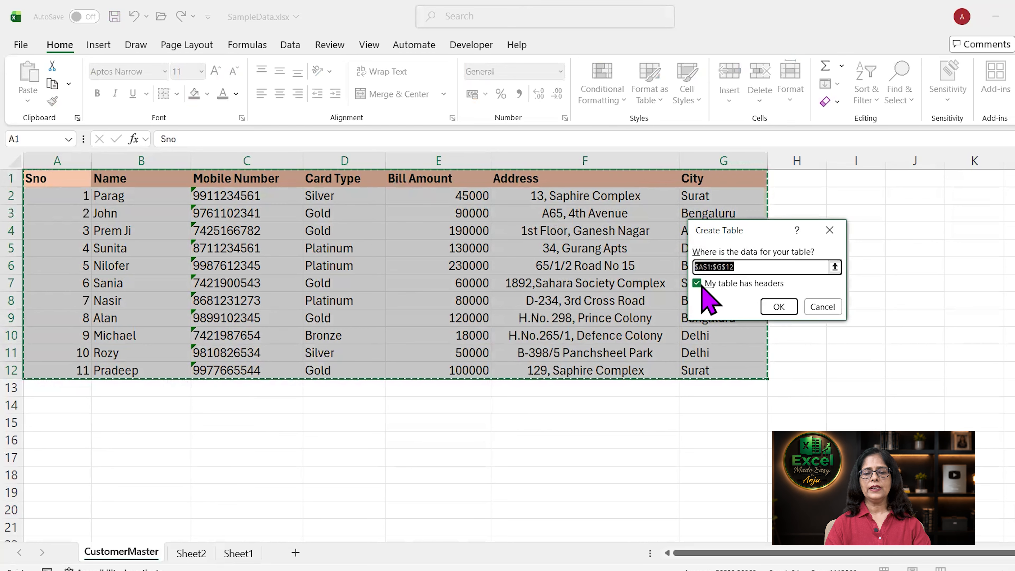
left_click(780, 307)
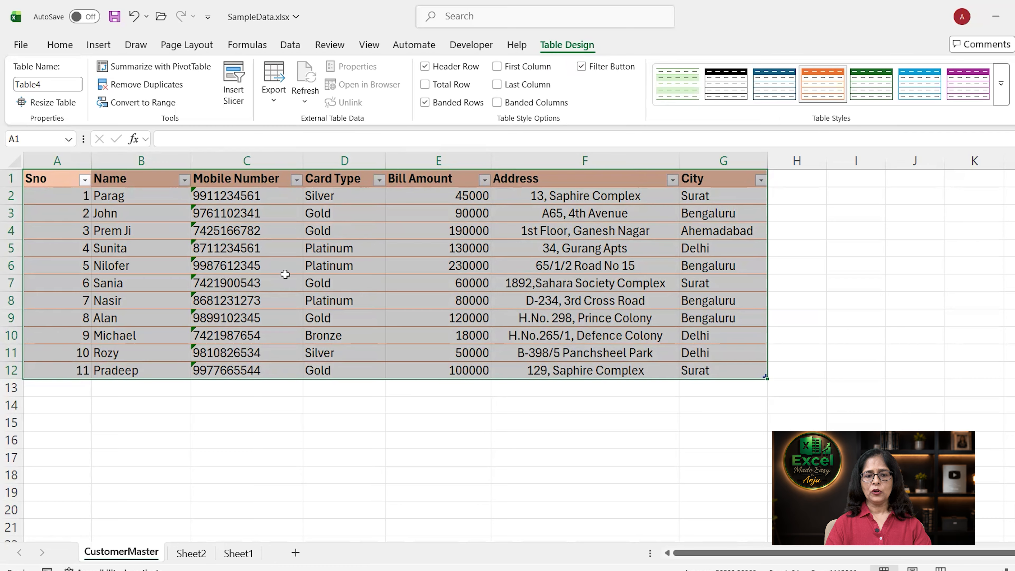
left_click(340, 246)
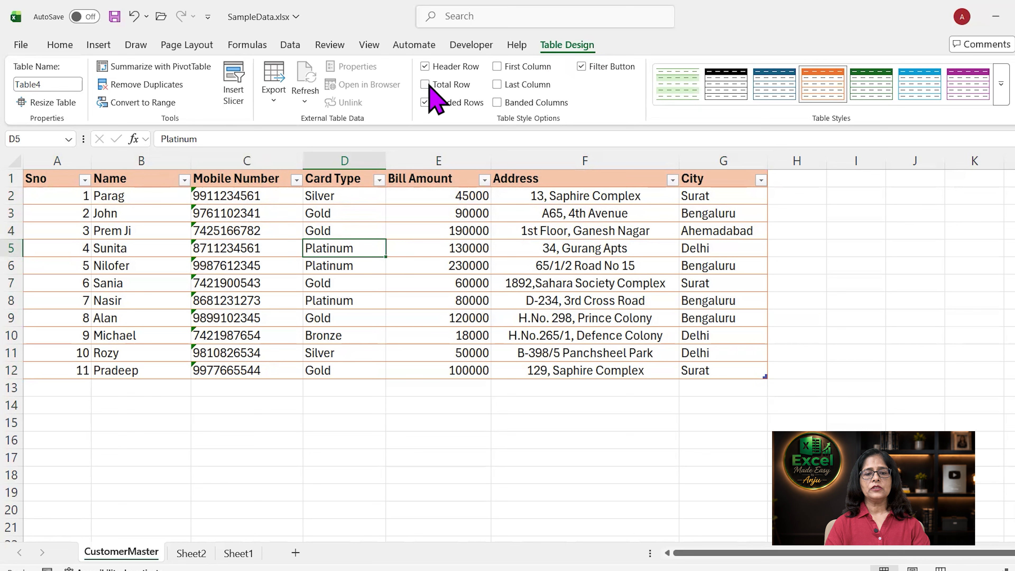
left_click(425, 66)
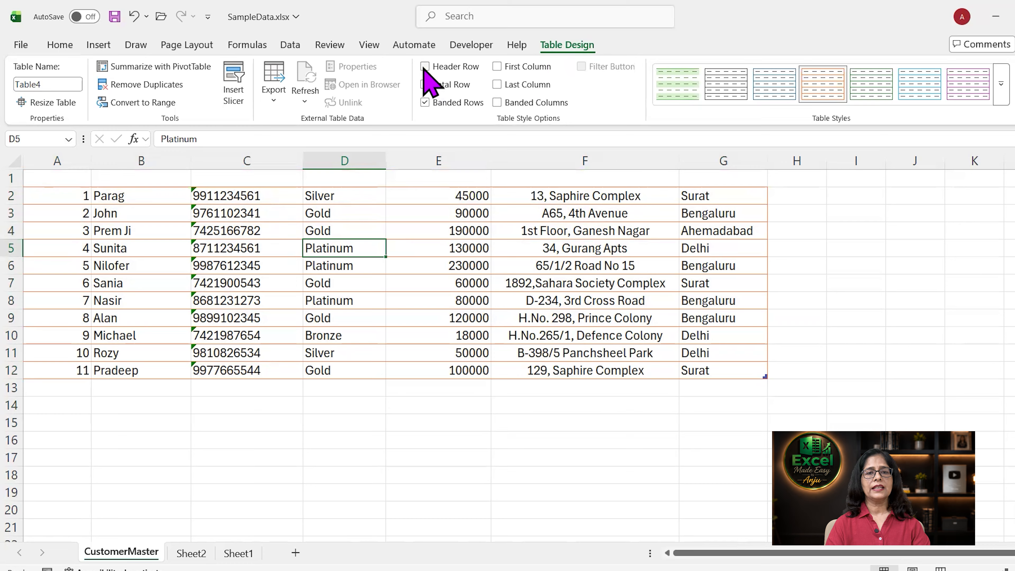
left_click(425, 66)
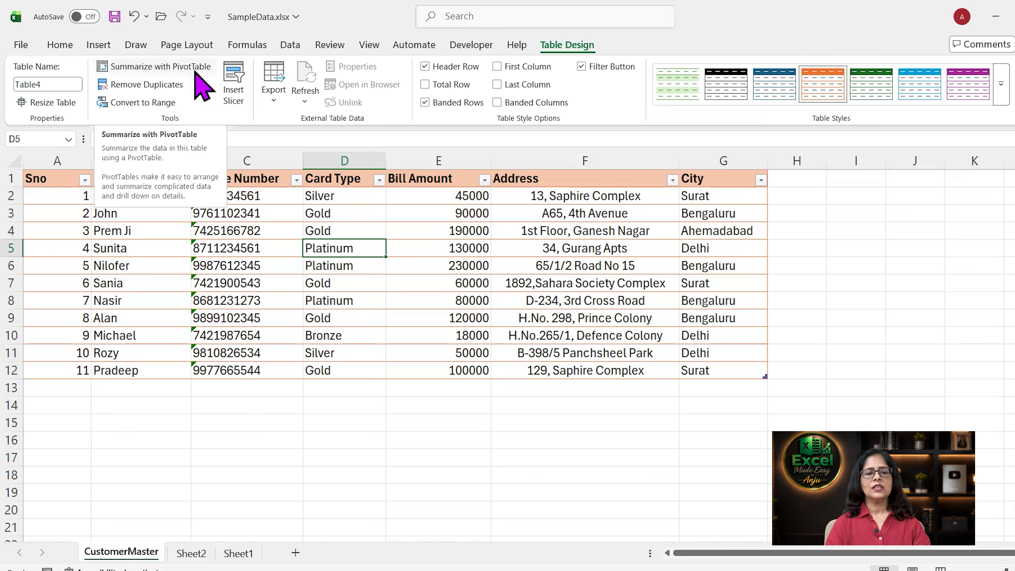
Rename the table from Table4 to Customers in the Table Name box.
left_click(53, 84)
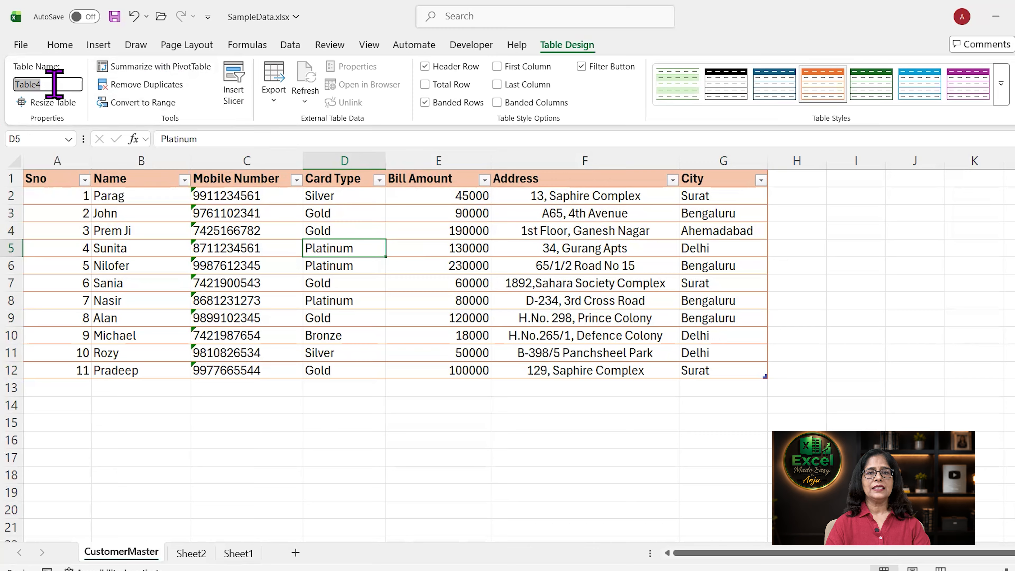
type("Customers")
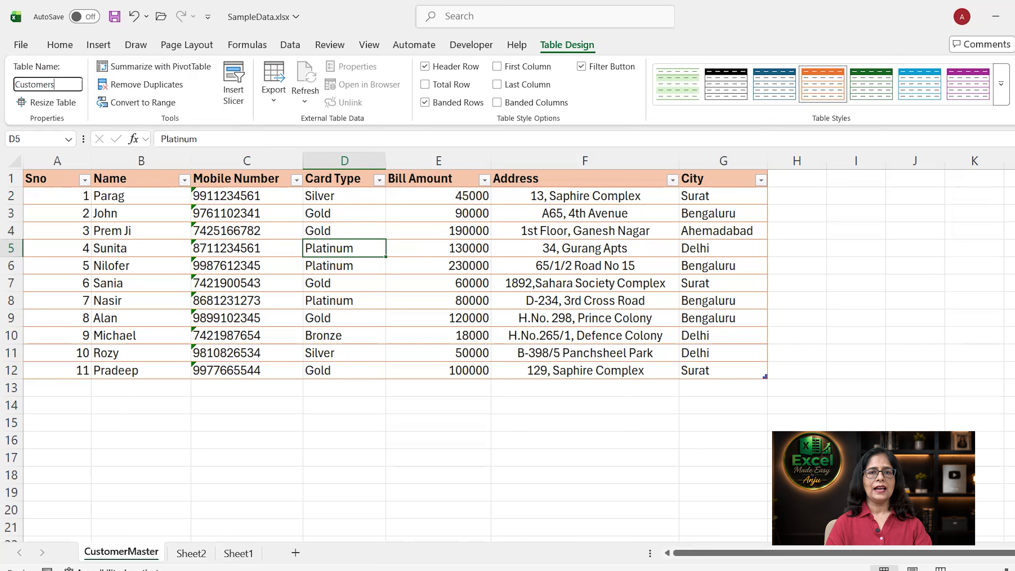
key("Return")
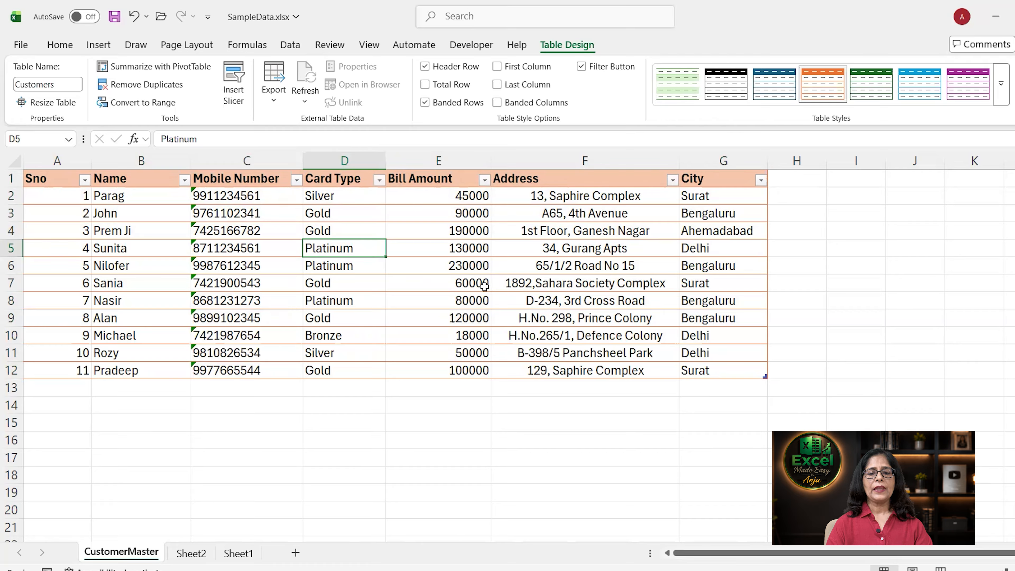
left_click(721, 370)
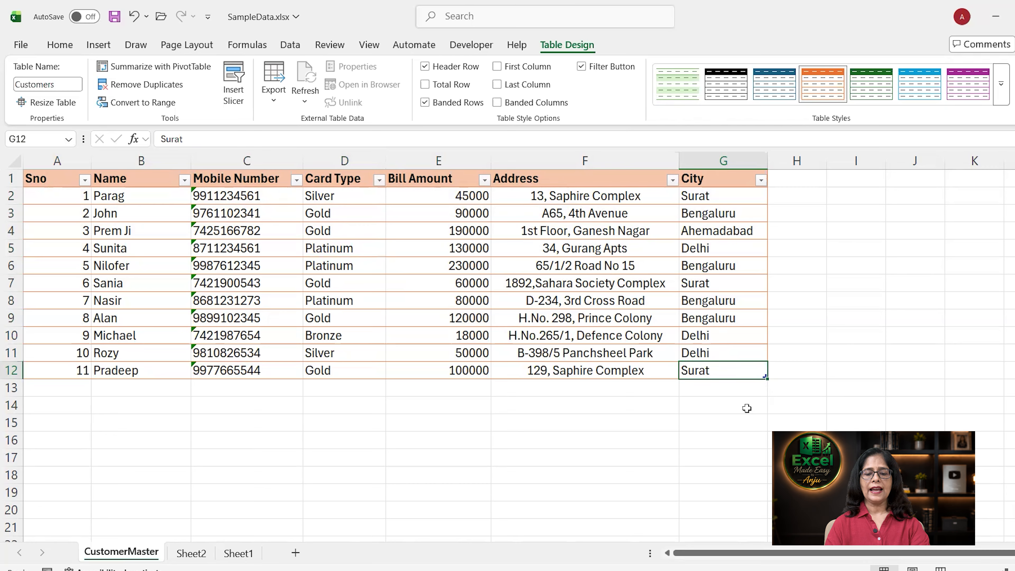
Add table row 13 with Sno 12 and the customer's name and mobile number.
key("Tab")
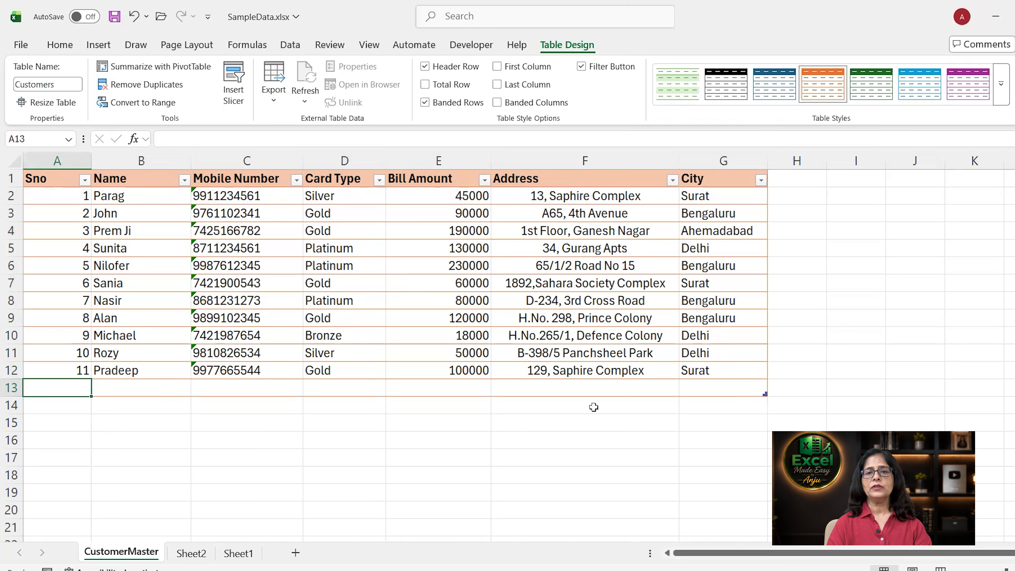
type("12")
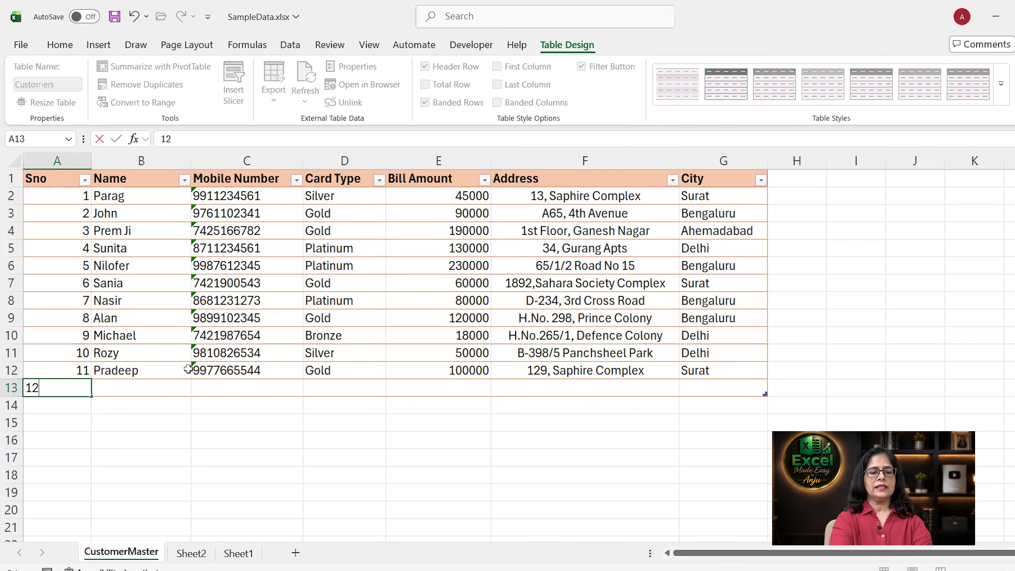
key("Tab")
type("Anju")
key("Tab")
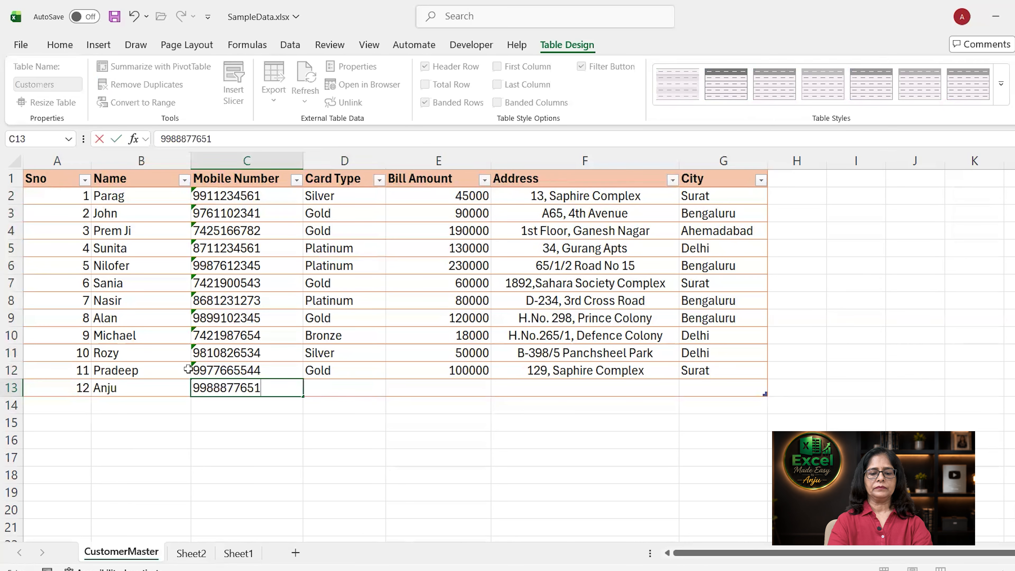
key("Tab")
Give the new row a Gold card and 50000 bill, then view Sheet2's 1163000 total.
type("Gold")
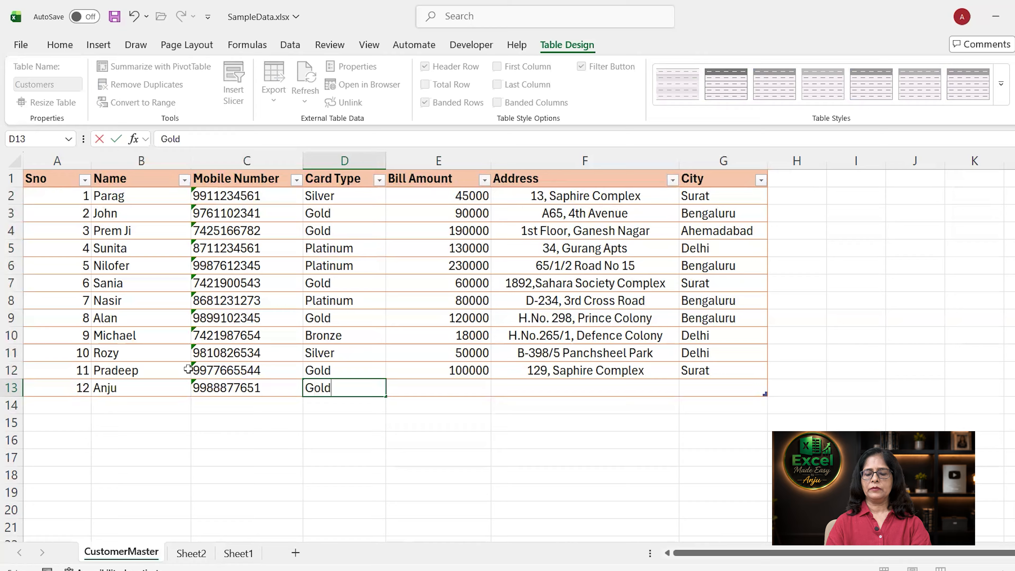
key("Tab")
type("50000")
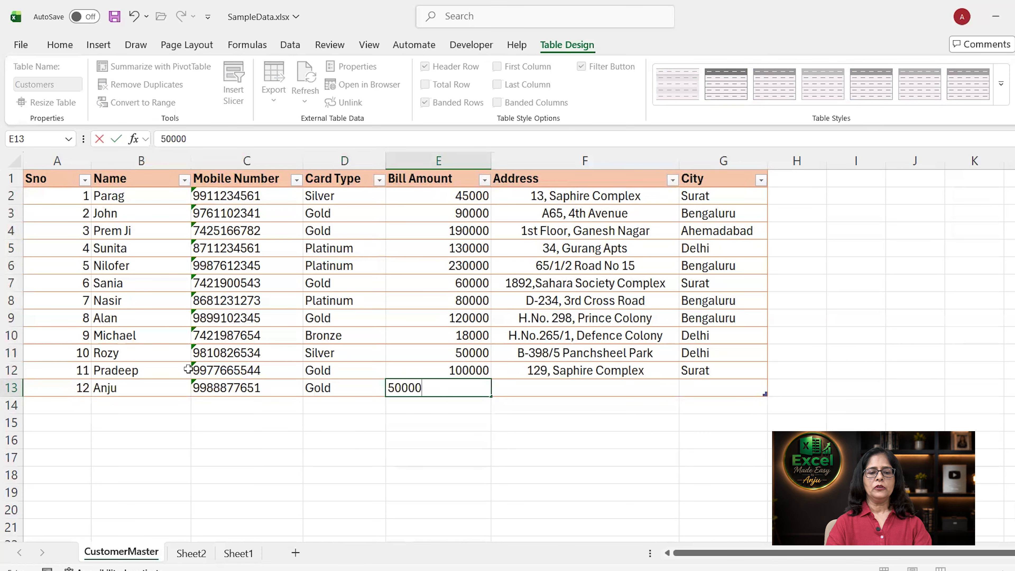
key("Return")
key("ctrl+Page_Down")
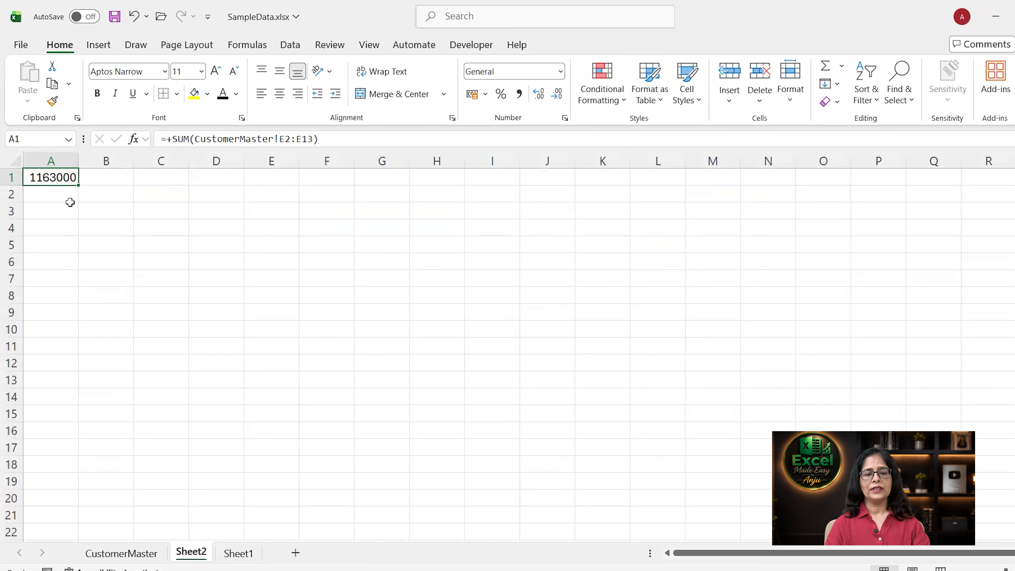
key("ctrl+Page_Up")
left_click(438, 375)
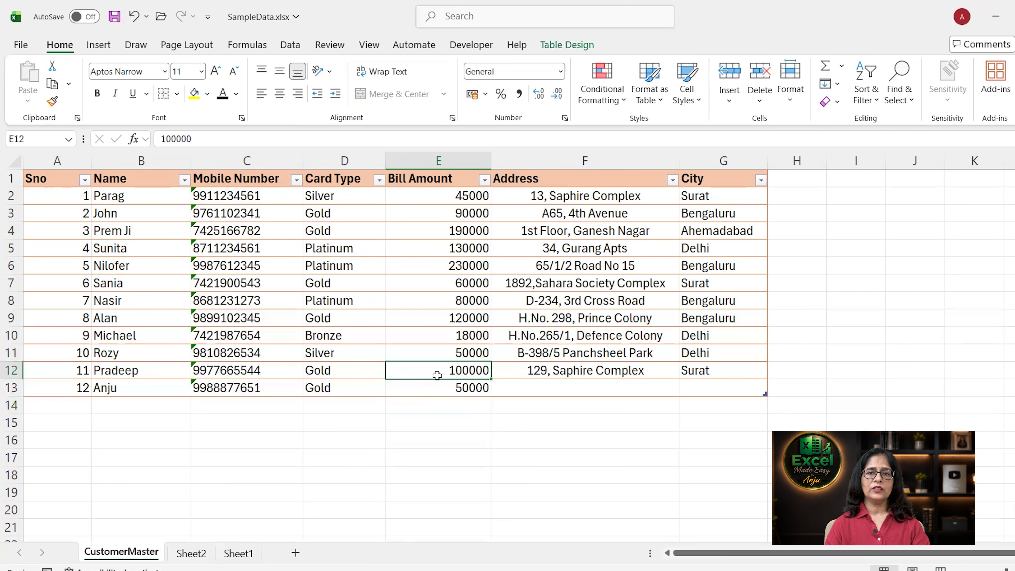
left_click(440, 390)
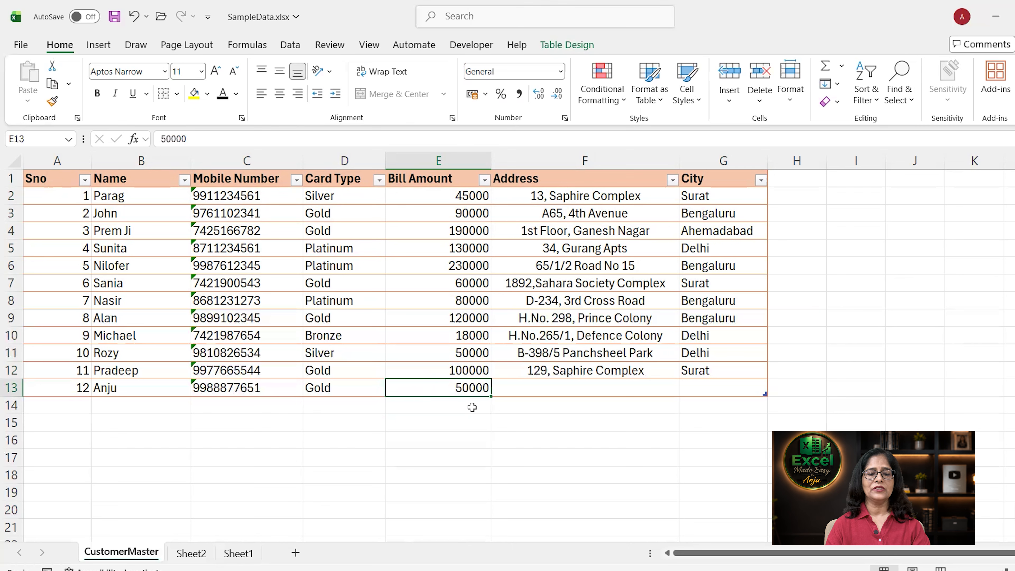
left_click(192, 554)
left_click(211, 324)
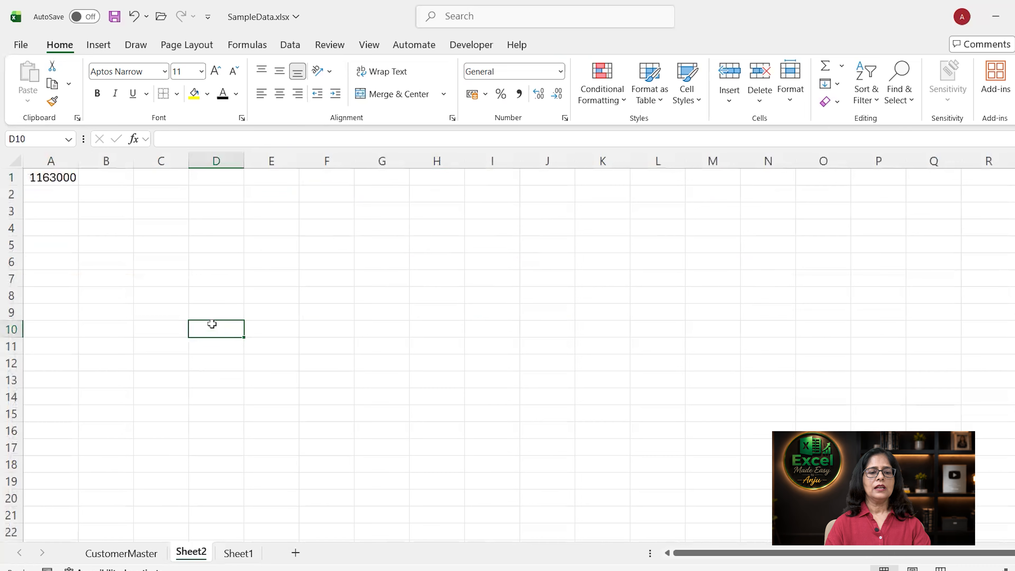
left_click(64, 179)
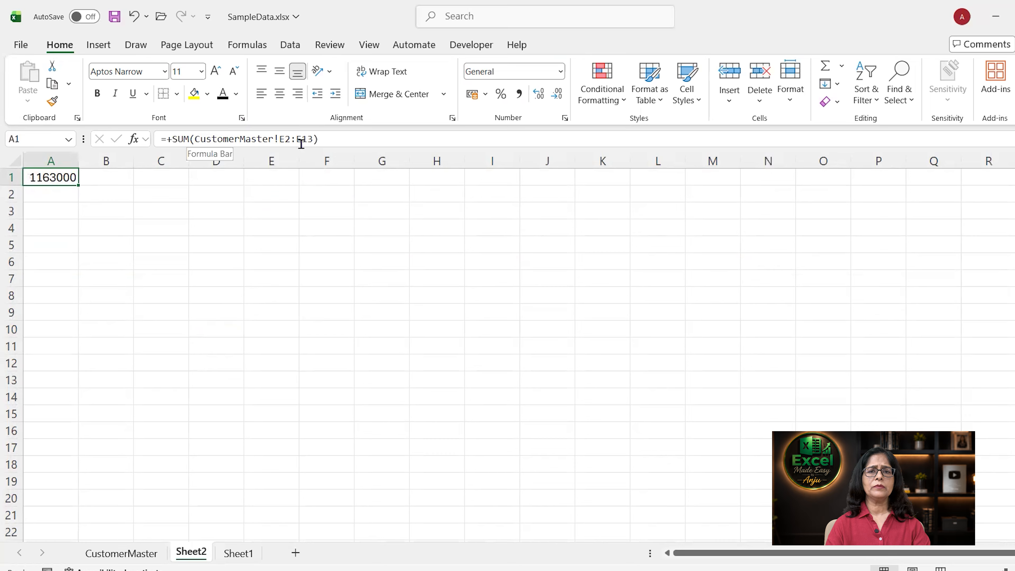
left_click(150, 277)
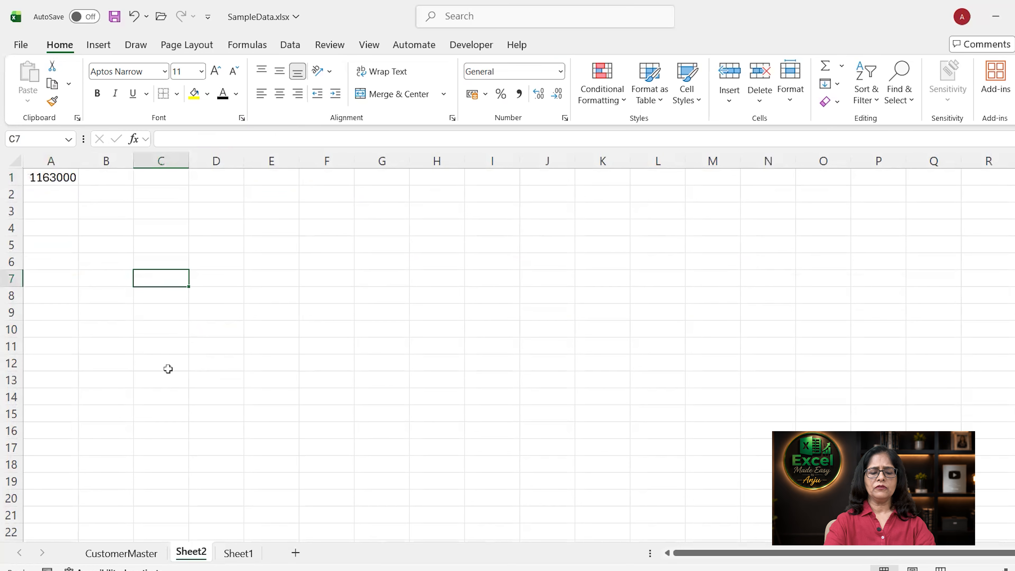
Enter =COUNT(Customers[Bill Amount]) in Sheet2's C7, returning 12, then go back to CustomerMaster.
type("=C")
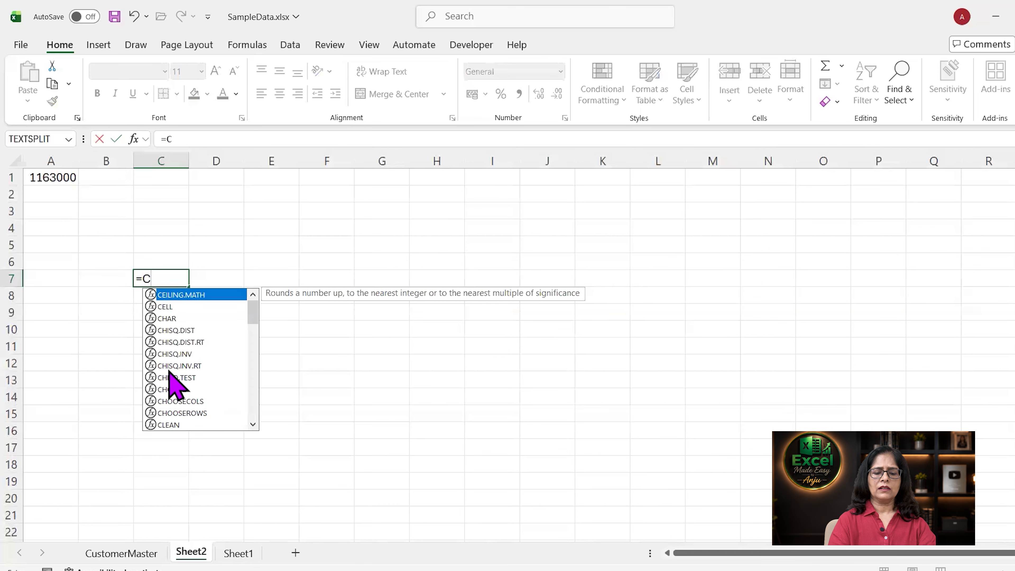
type("ount (")
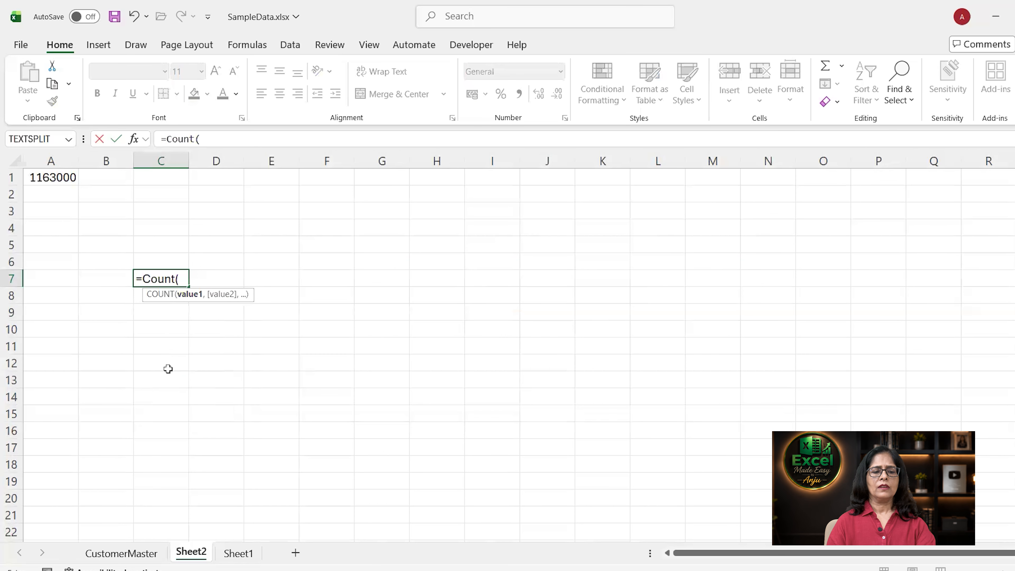
left_click(121, 553)
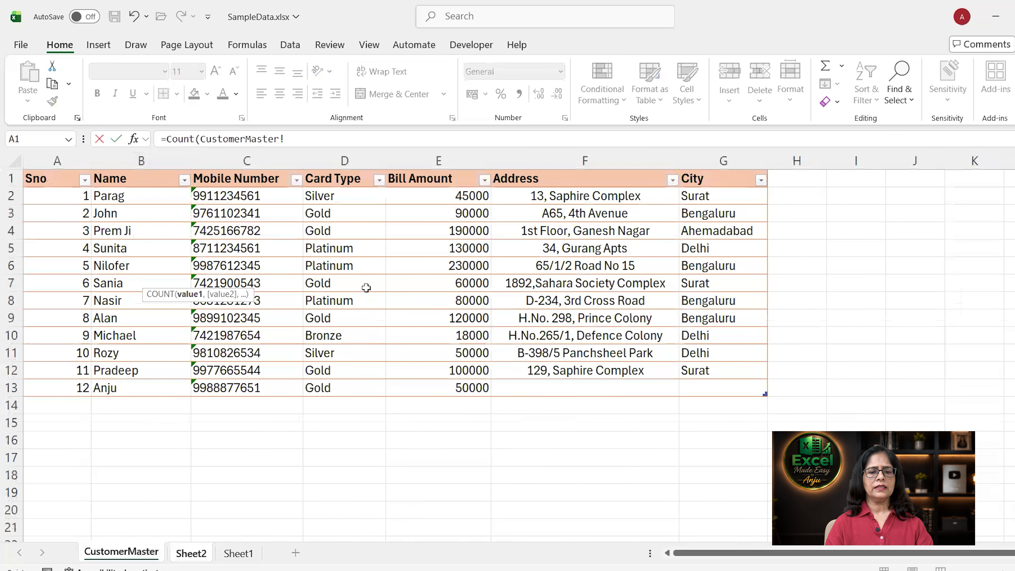
left_click_drag(457, 193, 458, 247)
mouse_move(452, 367)
left_mouse_down()
mouse_move(452, 394)
mouse_move(451, 379)
left_mouse_up()
type(")")
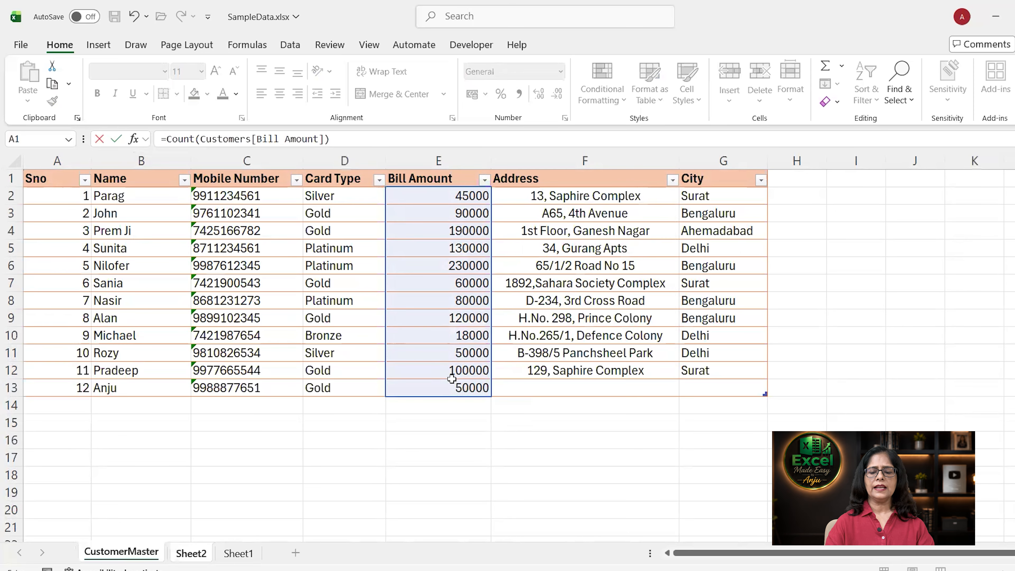
key("Return")
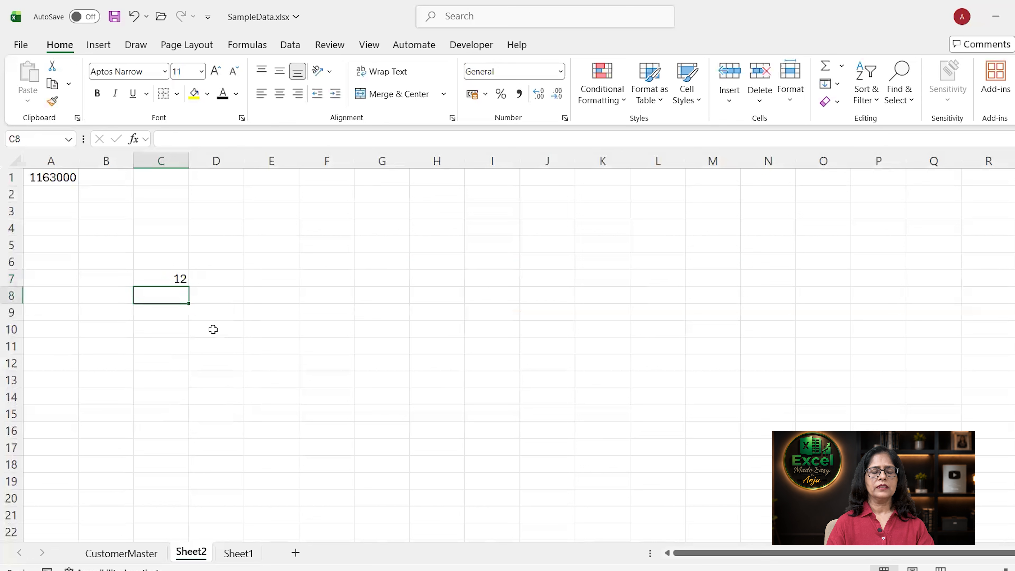
left_click(176, 277)
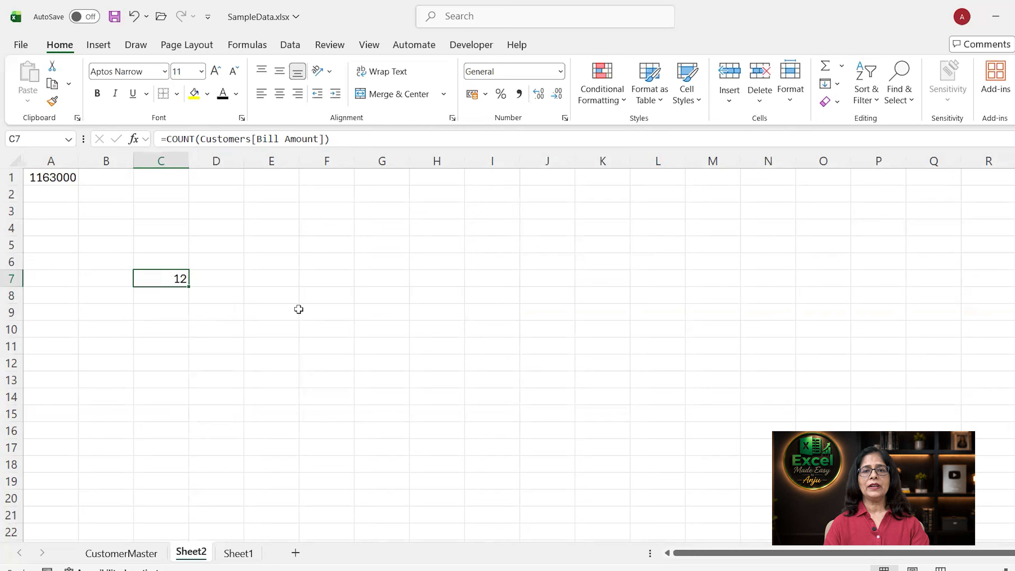
left_click(127, 554)
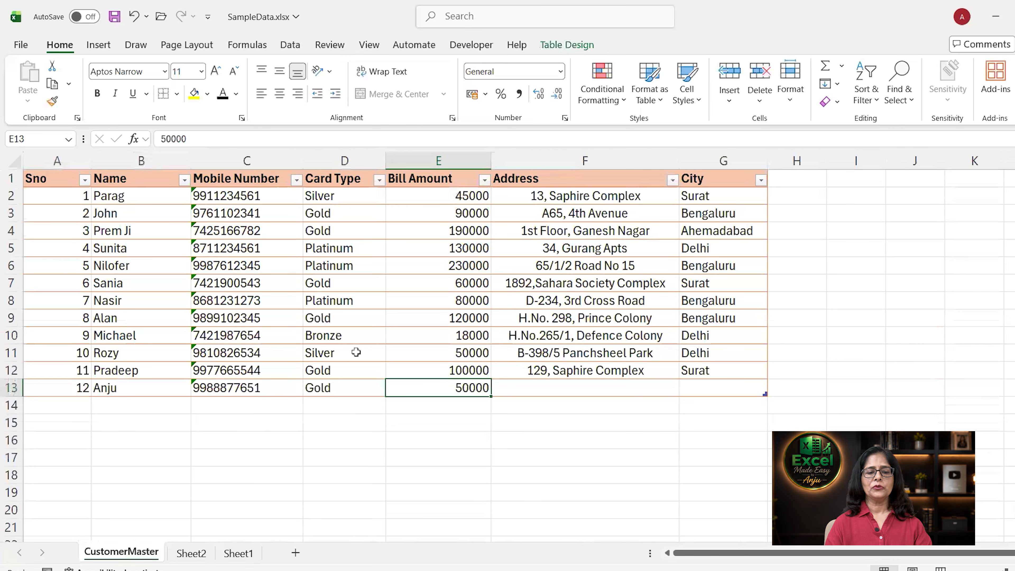